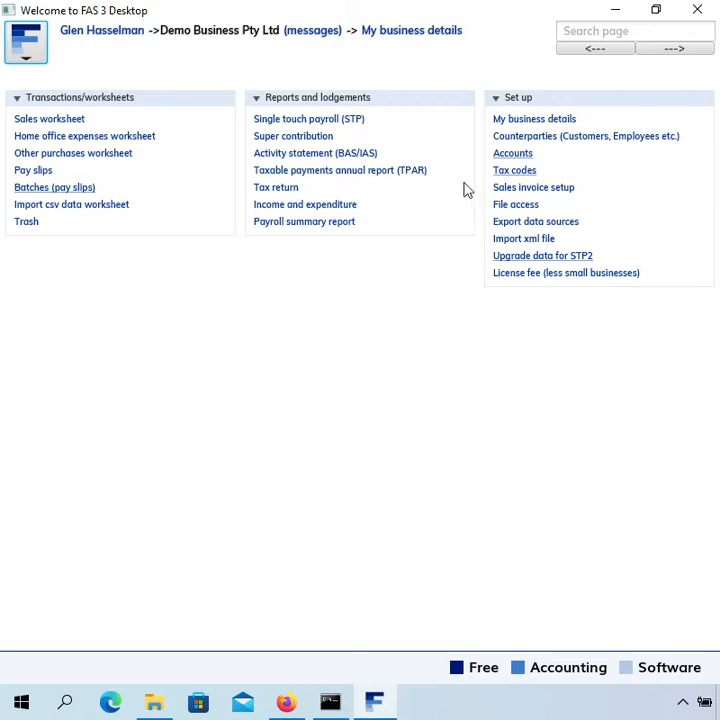
Open the Gross taxable wages tax code and examine its income type options and single touch payroll classifications.
left_click(498, 176)
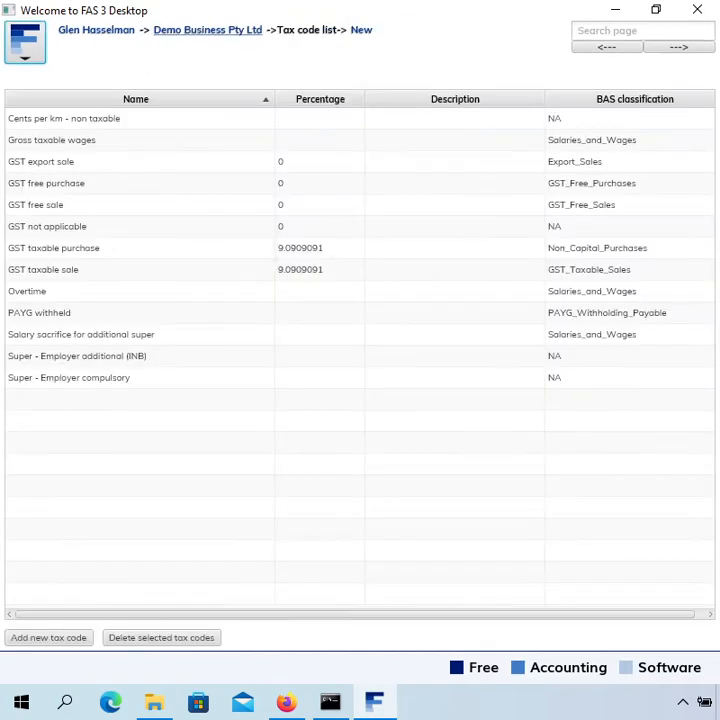
double_click(80, 146)
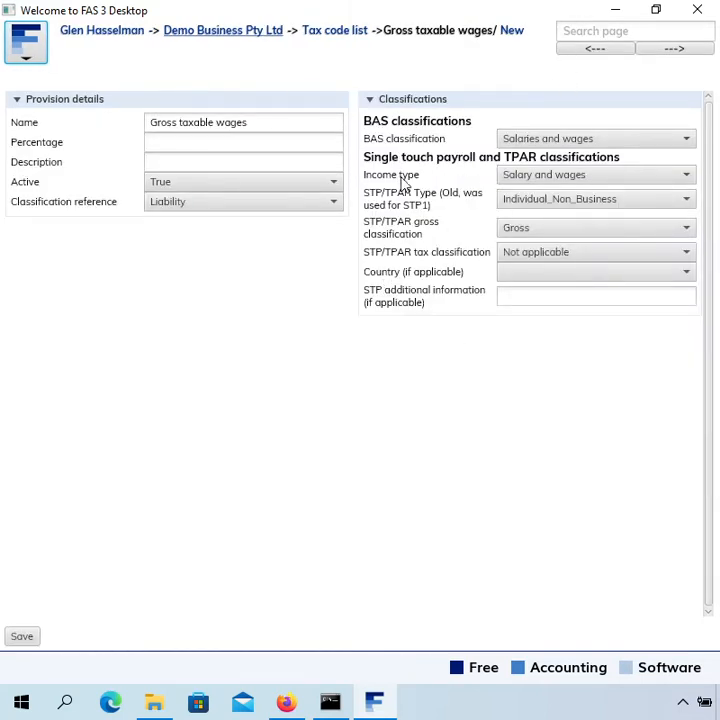
left_click(552, 180)
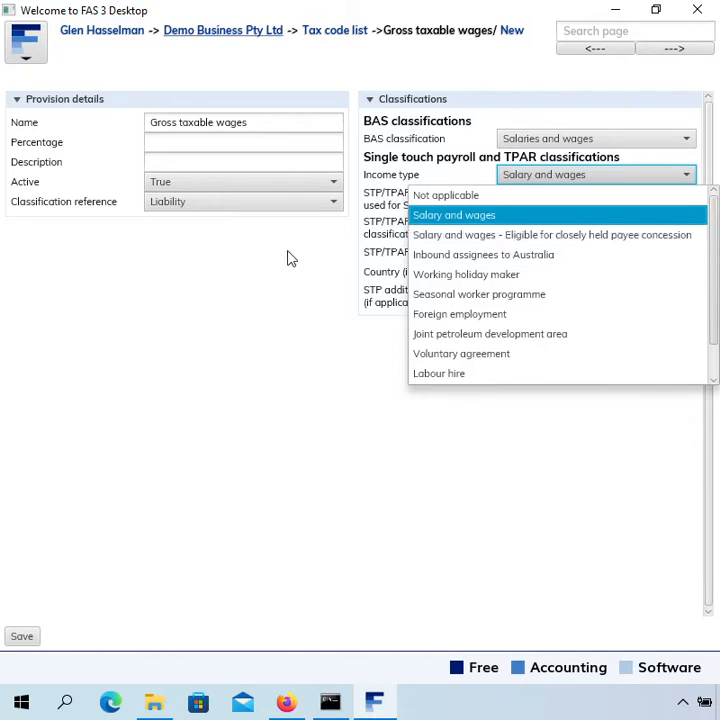
left_click(206, 275)
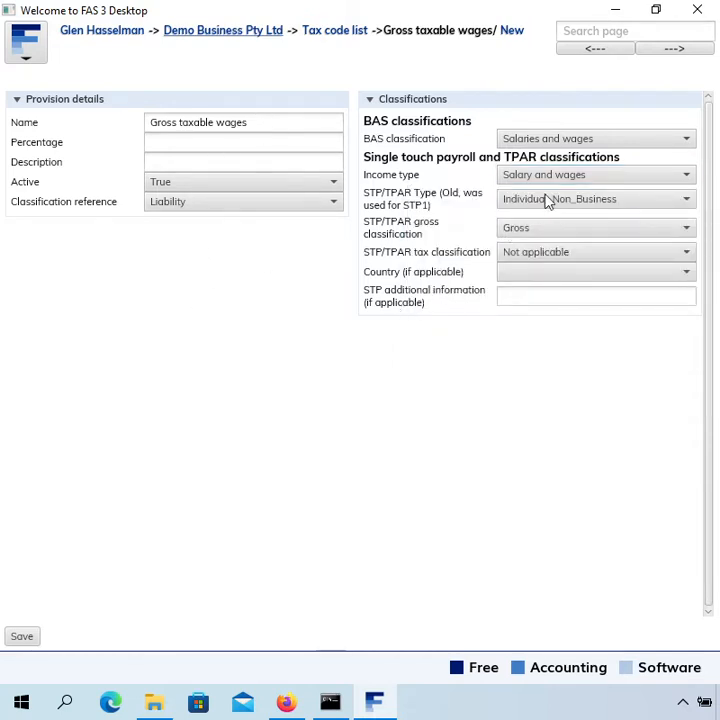
left_click(576, 176)
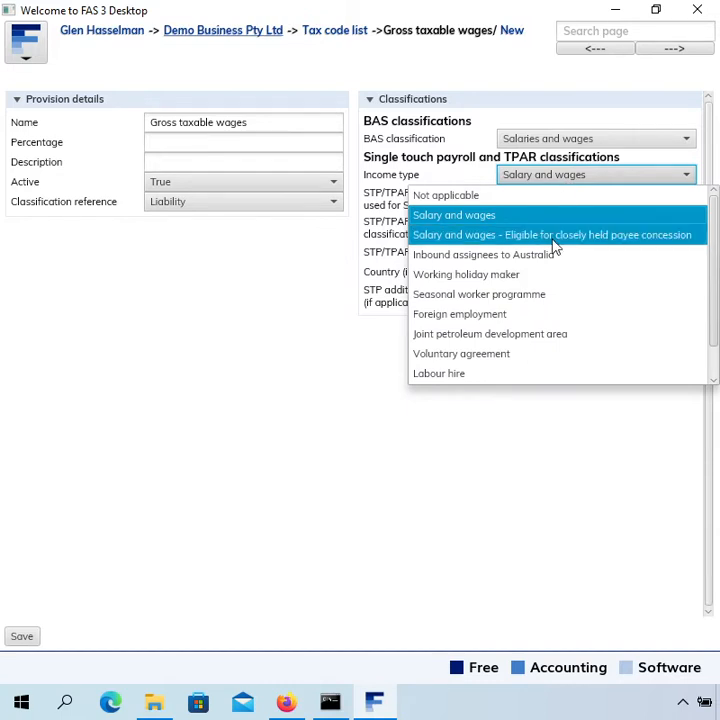
left_click(582, 177)
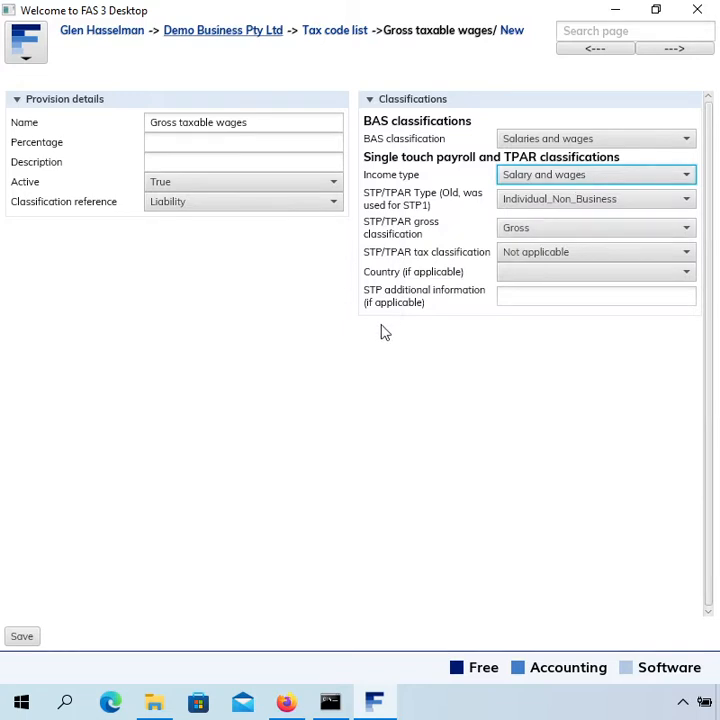
left_click_drag(283, 119, 297, 128)
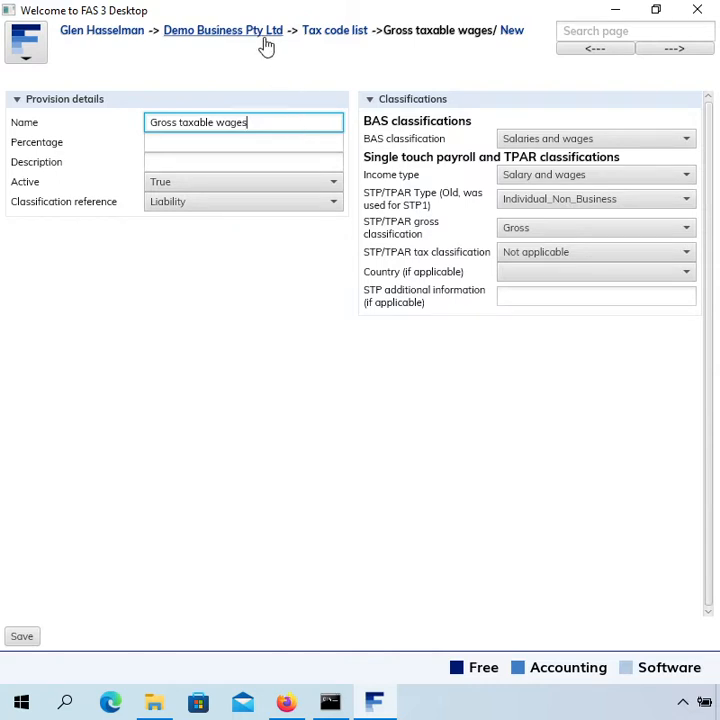
left_click(322, 312)
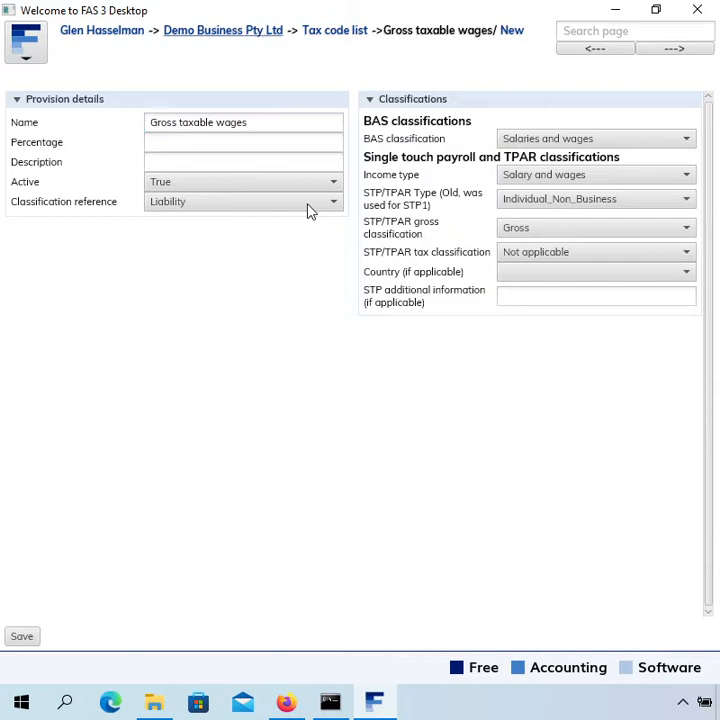
Start a new pay slip in the Week ending 26 Jun 2022 batch with the sample employee as counterparty.
left_click(260, 32)
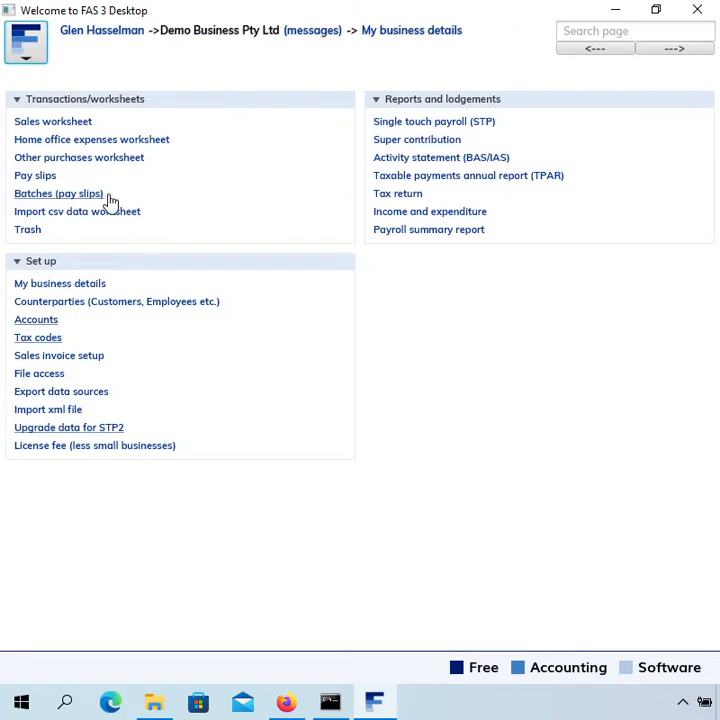
left_click(87, 198)
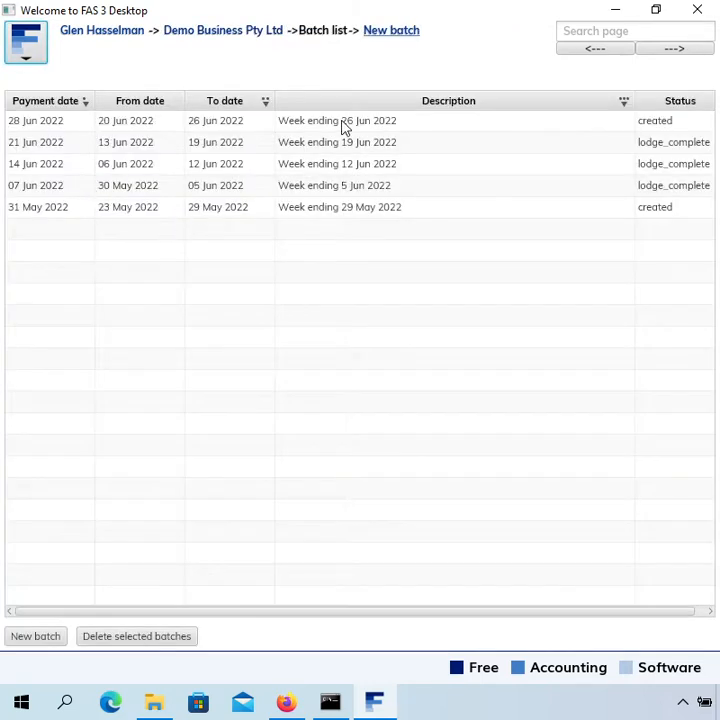
double_click(342, 122)
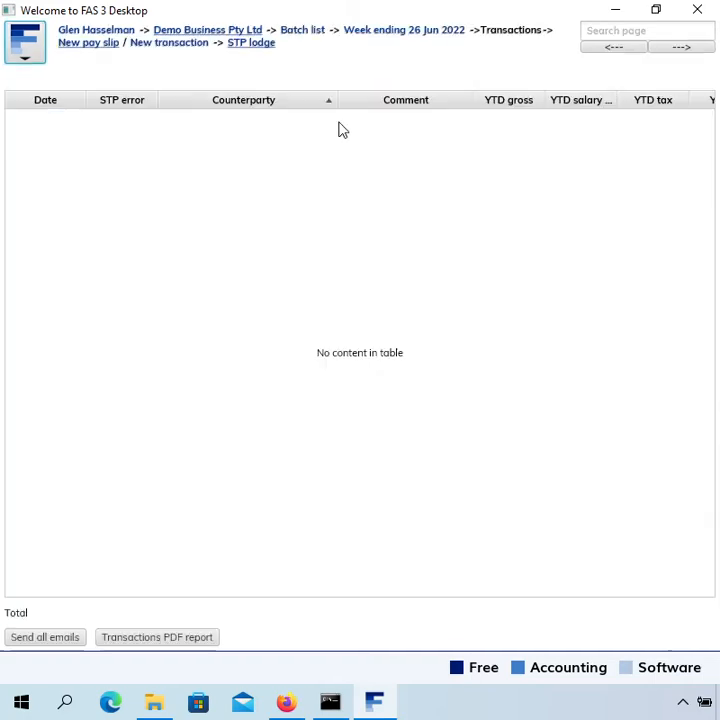
left_click(98, 44)
left_click(187, 127)
type("Empl")
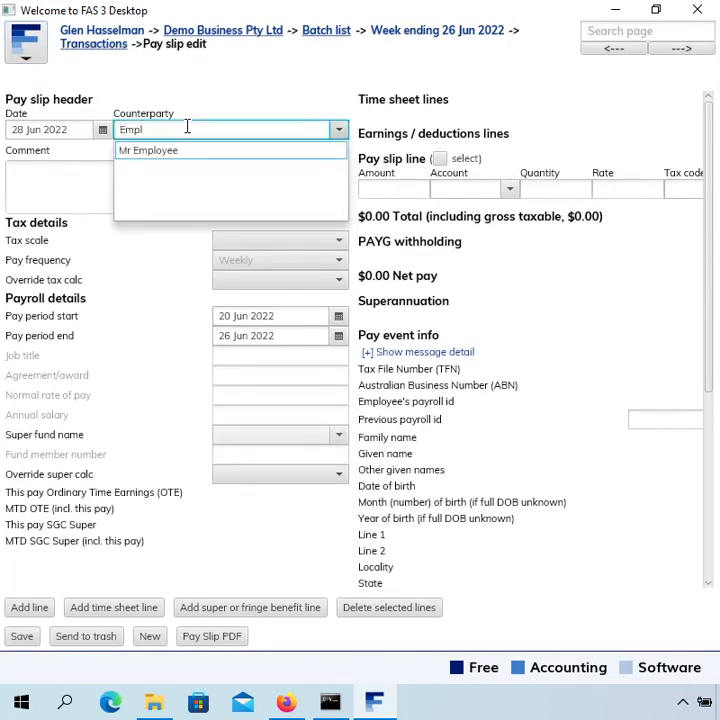
key("Return")
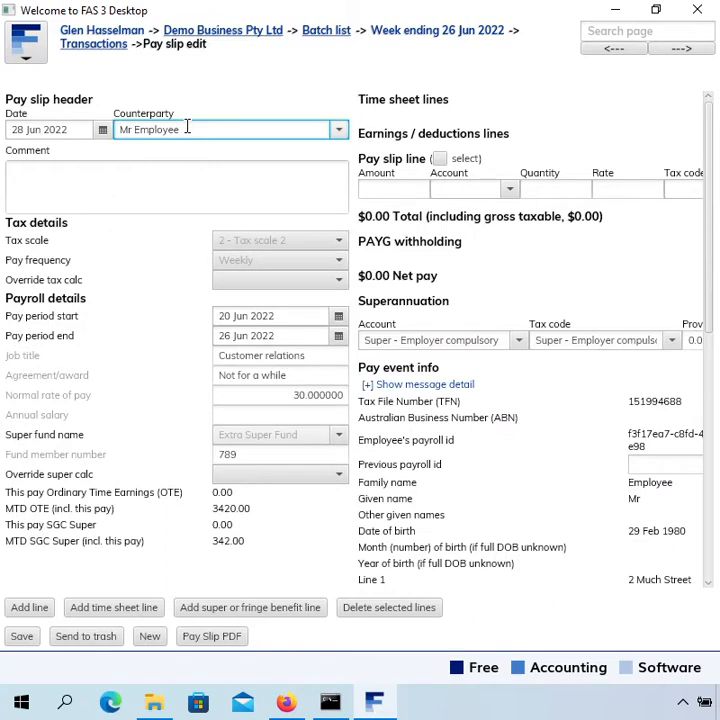
Fill the pay slip line with the Normal time account and quantity 38, and review the pay event's year-to-date amounts.
left_click(474, 191)
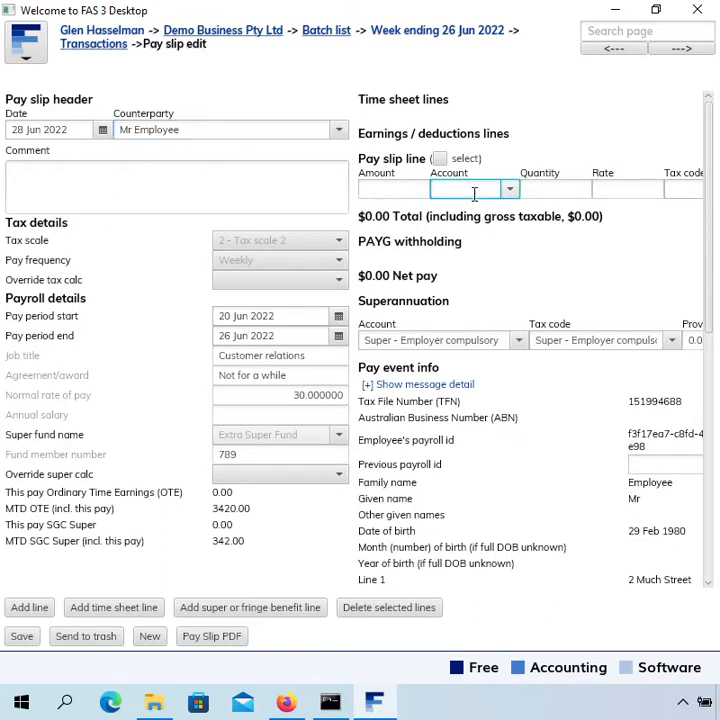
type("nor")
key("Return")
key("Tab")
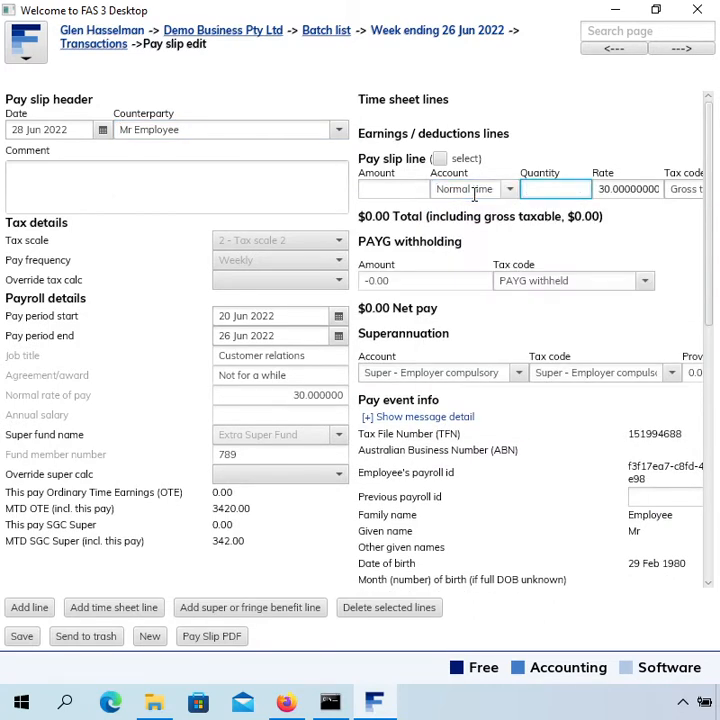
type("38")
key("Tab")
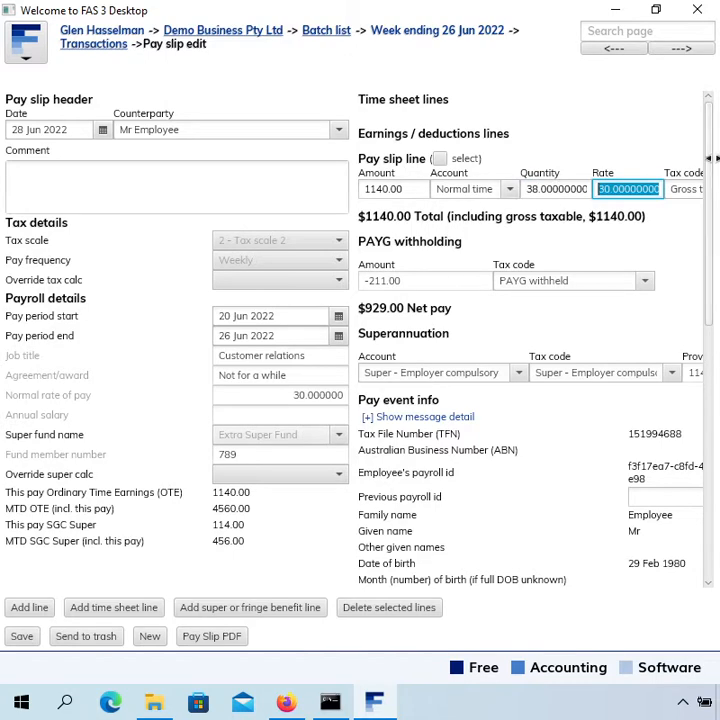
left_click_drag(707, 174, 694, 493)
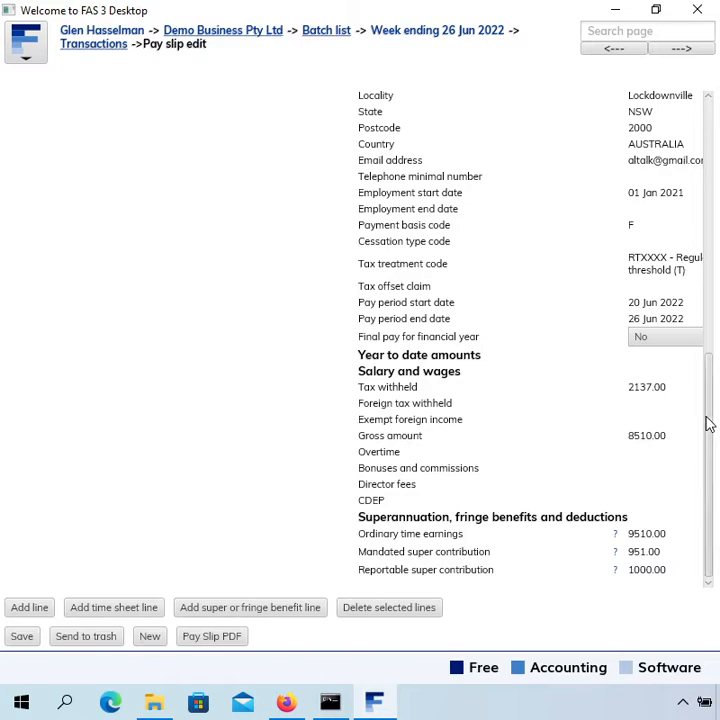
left_click_drag(709, 424, 697, 80)
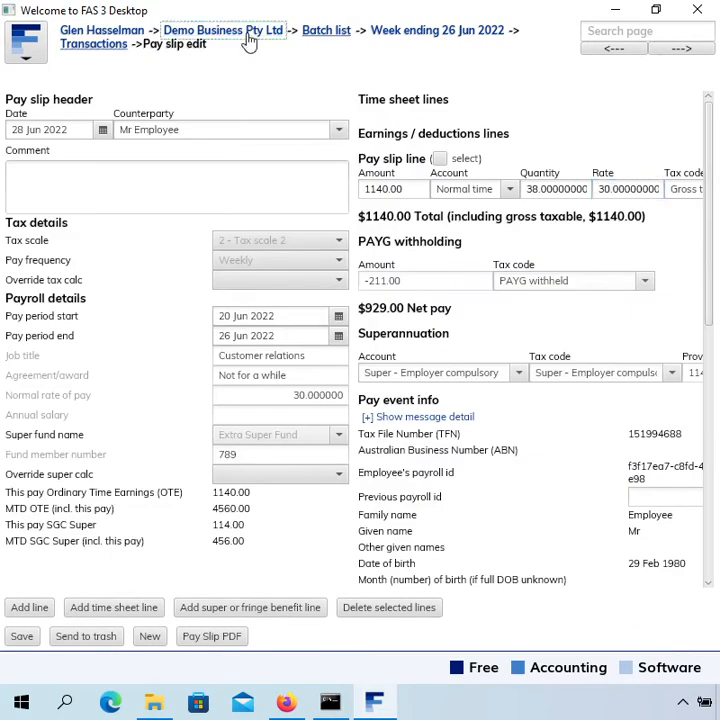
Open the payroll details of the sample employee's counterparty record.
left_click(248, 33)
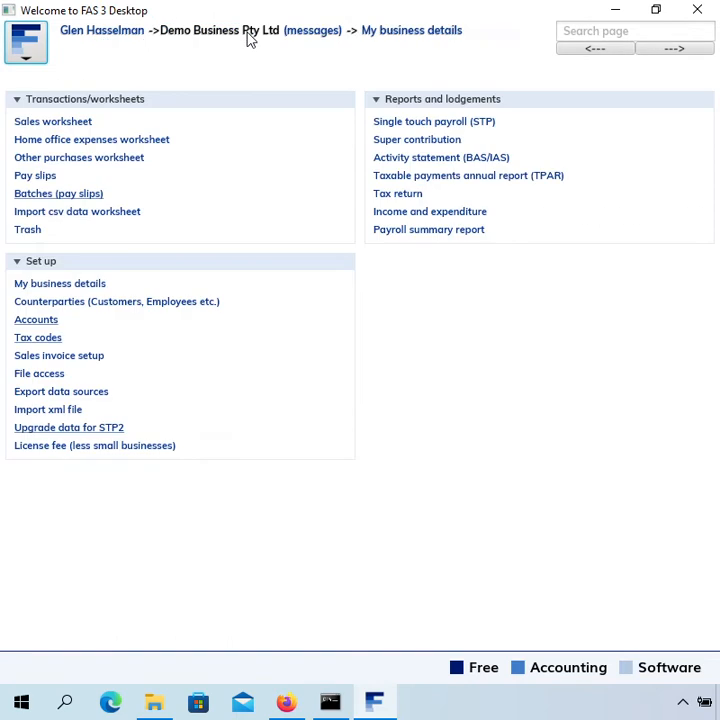
left_click(113, 306)
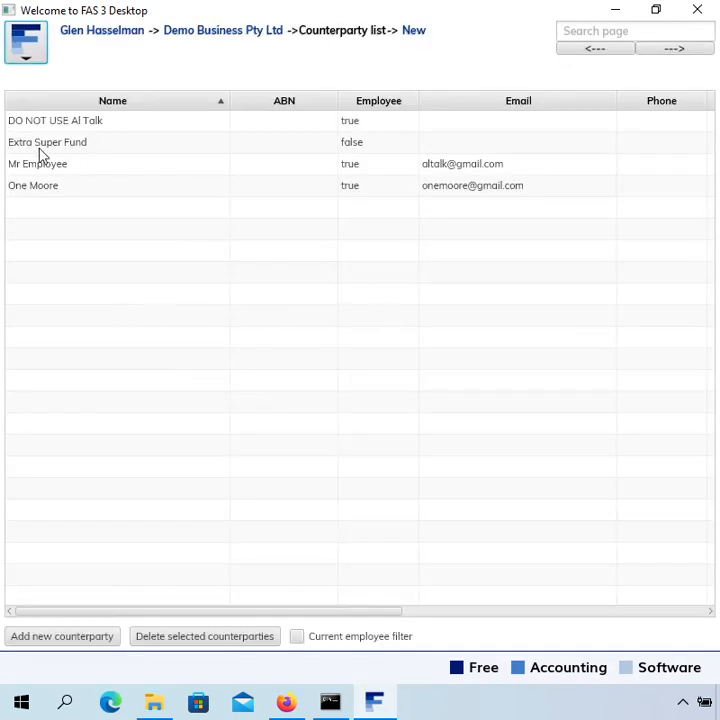
double_click(79, 168)
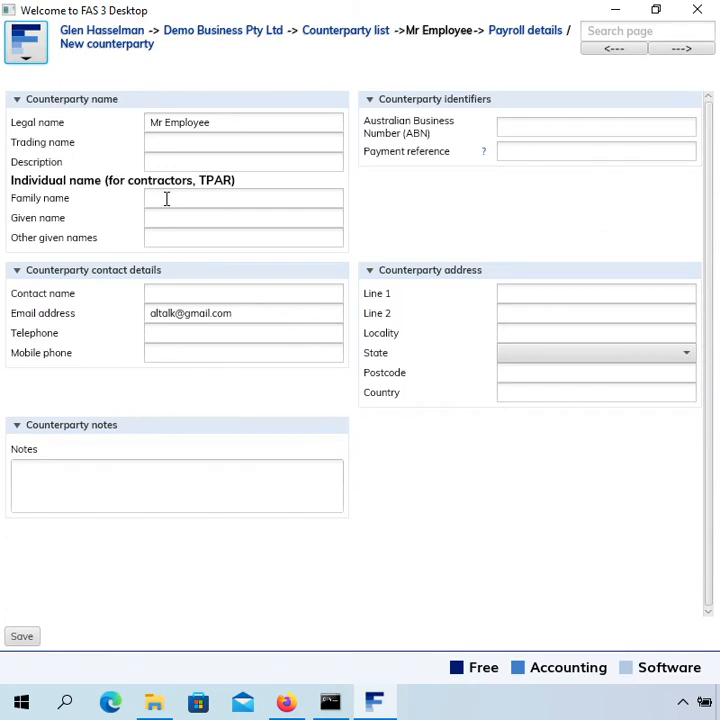
left_click(541, 38)
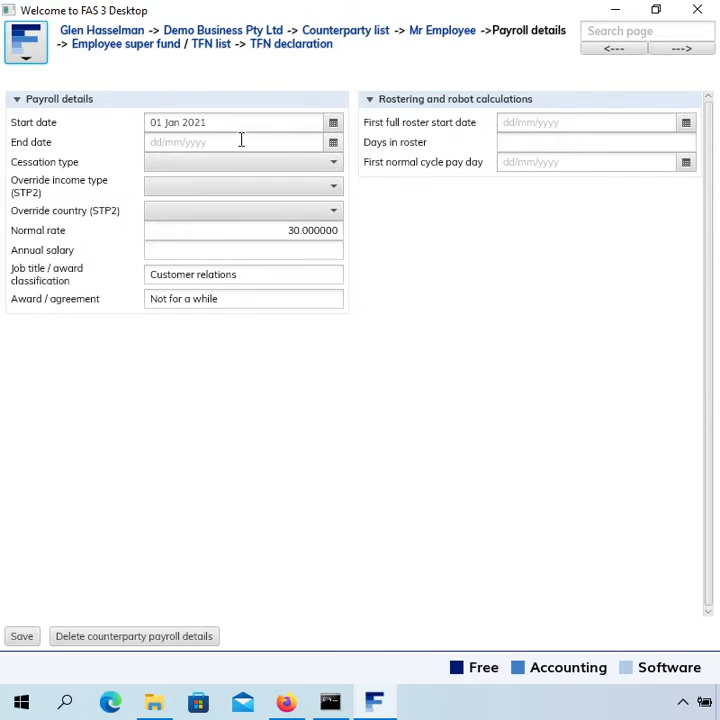
Examine the end date field and the cessation type and override country options in the employee's payroll details.
left_click(169, 142)
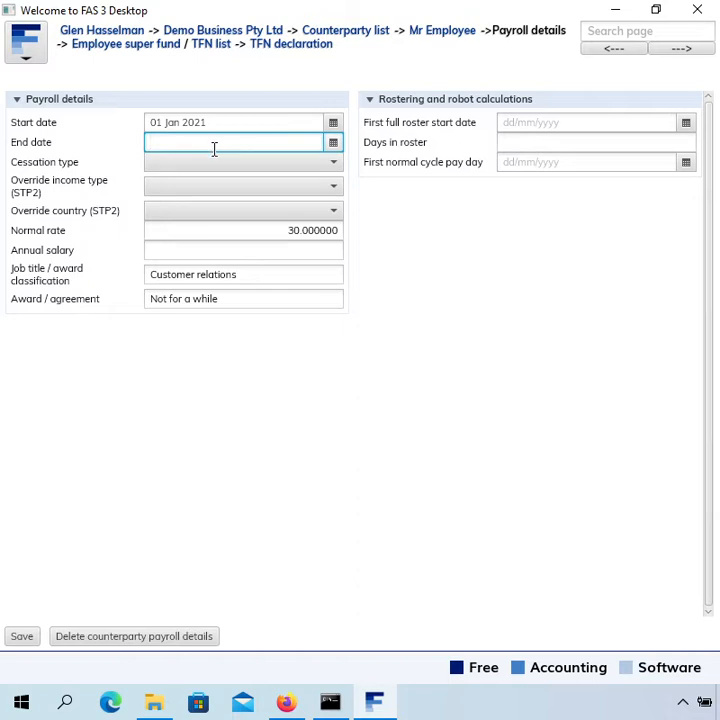
left_click(194, 170)
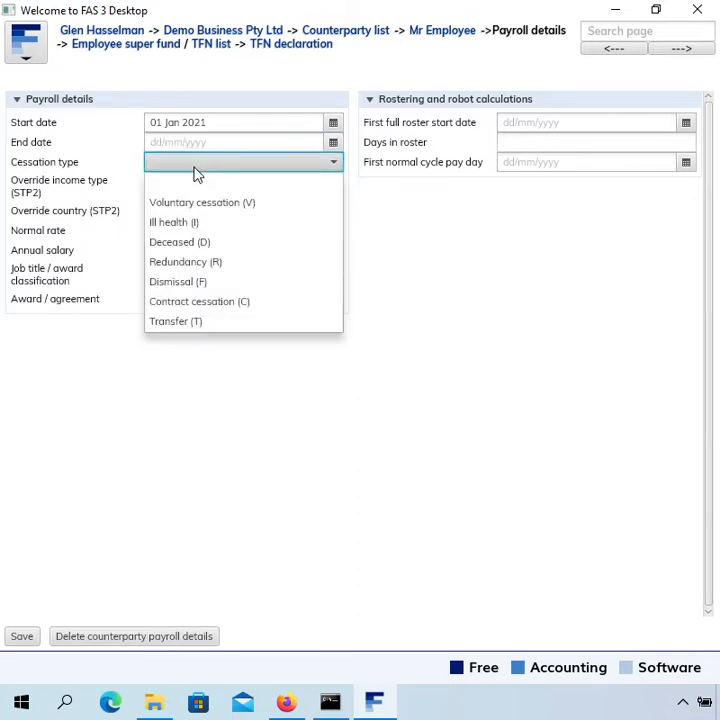
left_click(194, 177)
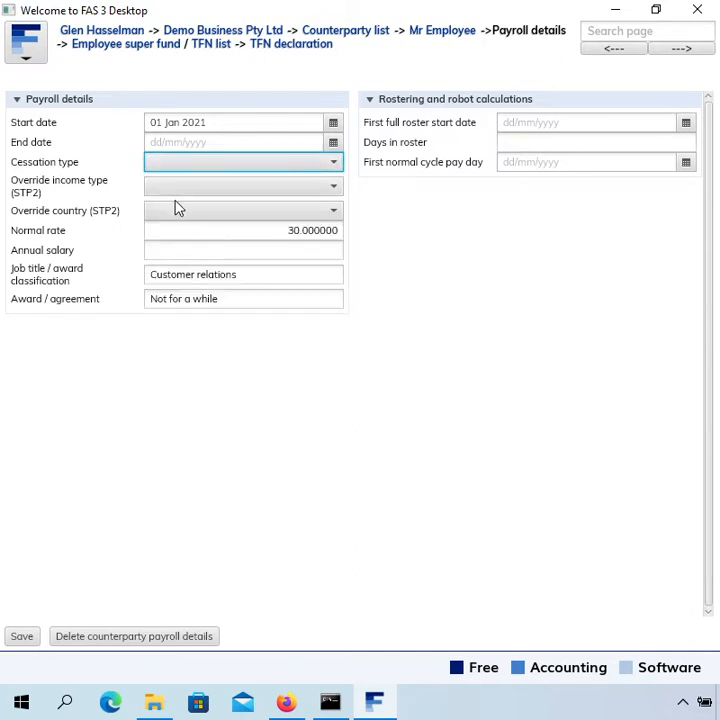
left_click(177, 208)
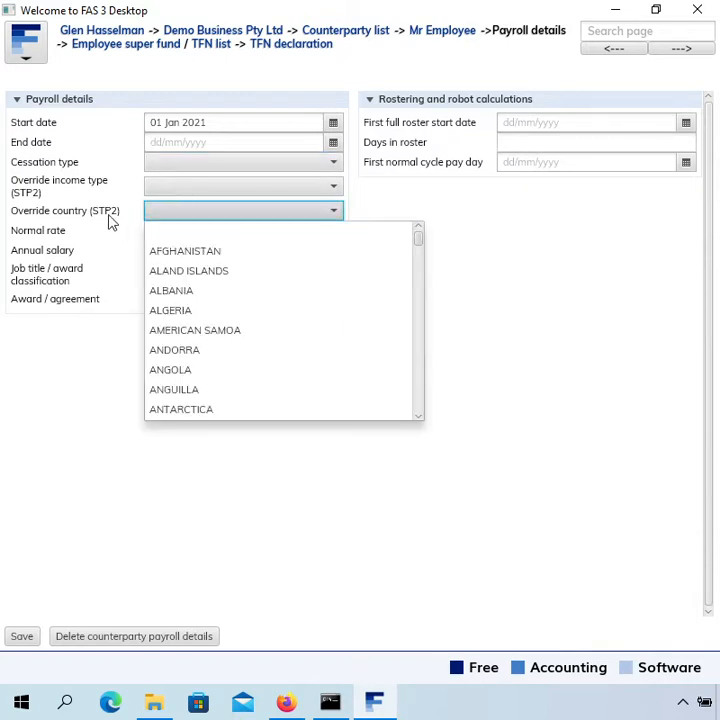
left_click(166, 214)
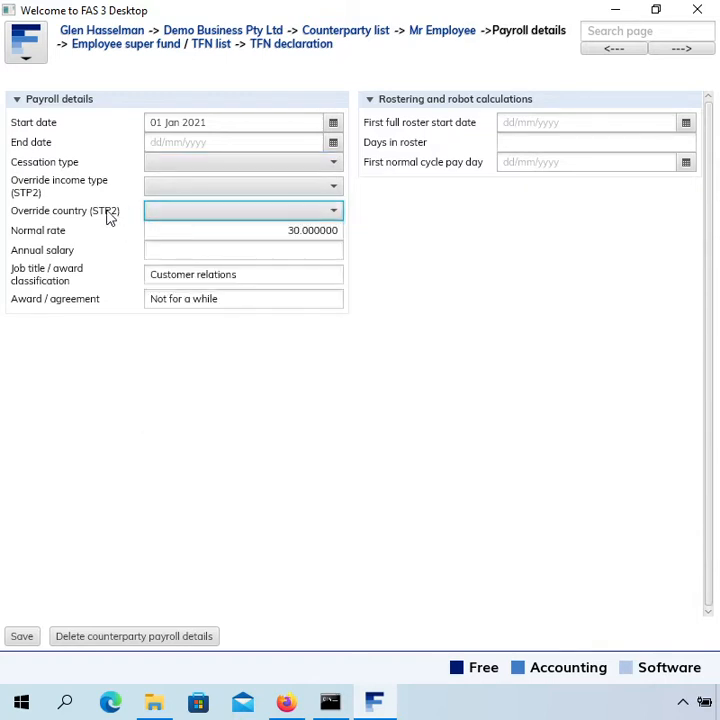
left_click(205, 217)
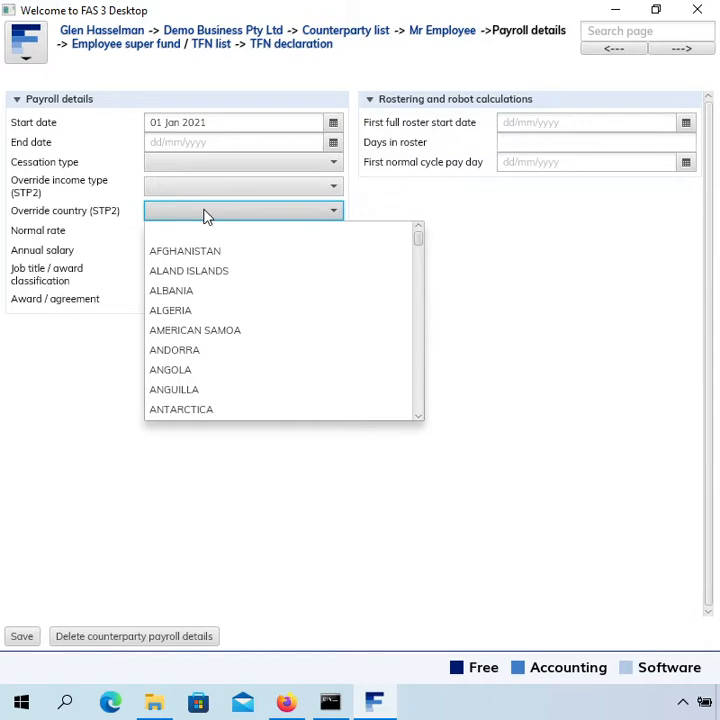
left_click(207, 214)
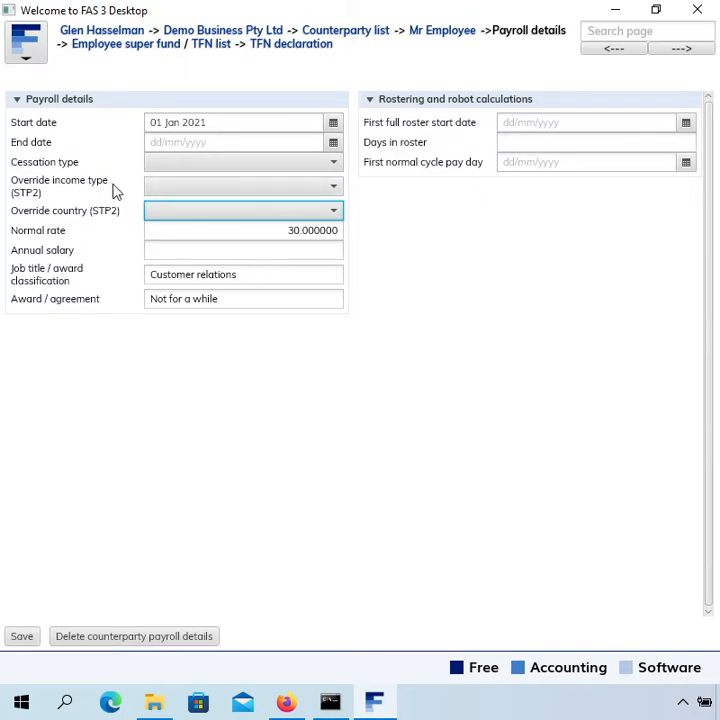
Set the employee's override income type to Salary and wages - Eligible for closely held payee concession and save the payroll details.
left_click(184, 191)
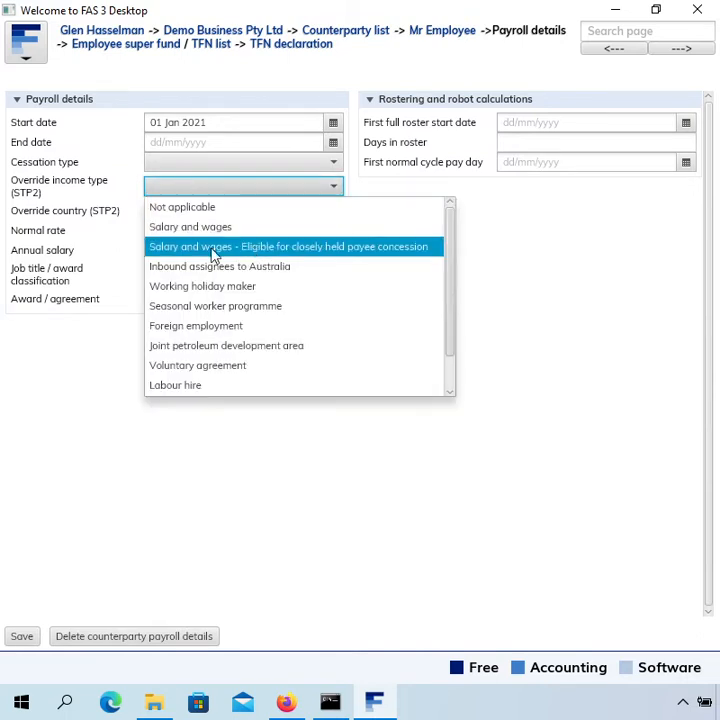
left_click(379, 254)
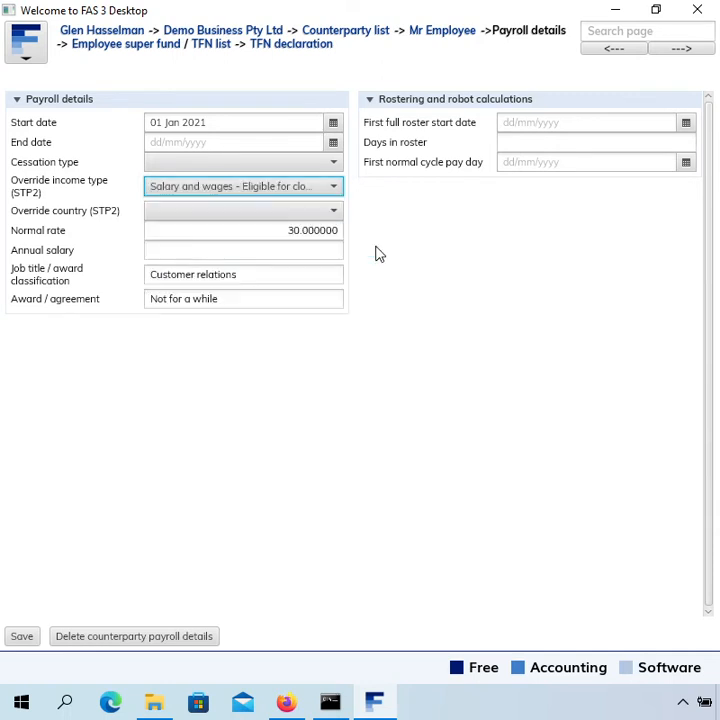
left_click(24, 638)
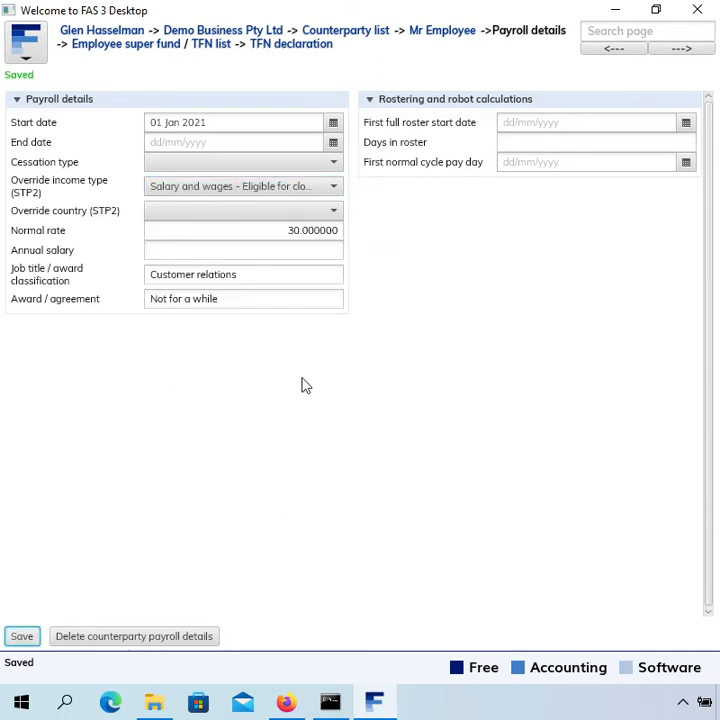
Start a new pay slip in the Week ending 26 Jun 2022 batch and choose the sample employee as counterparty.
left_click(248, 32)
left_click(61, 198)
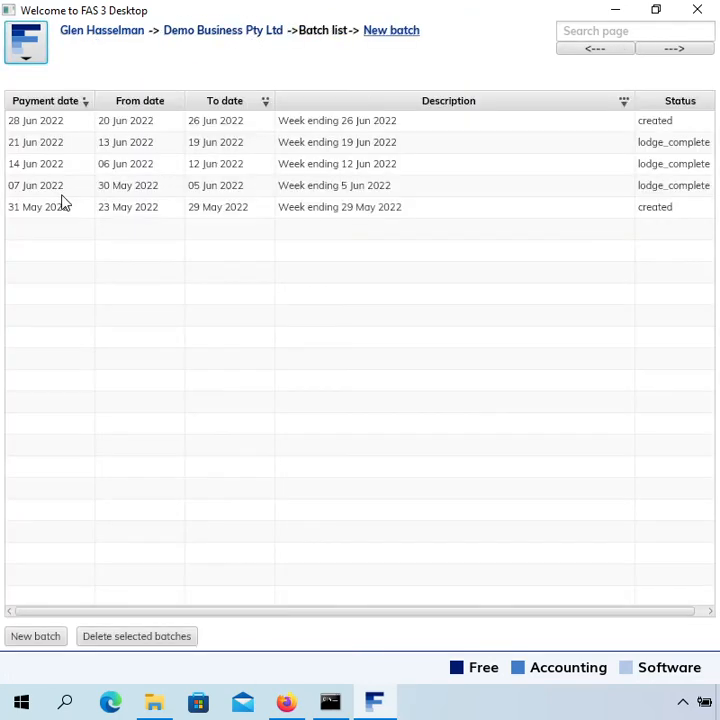
double_click(476, 128)
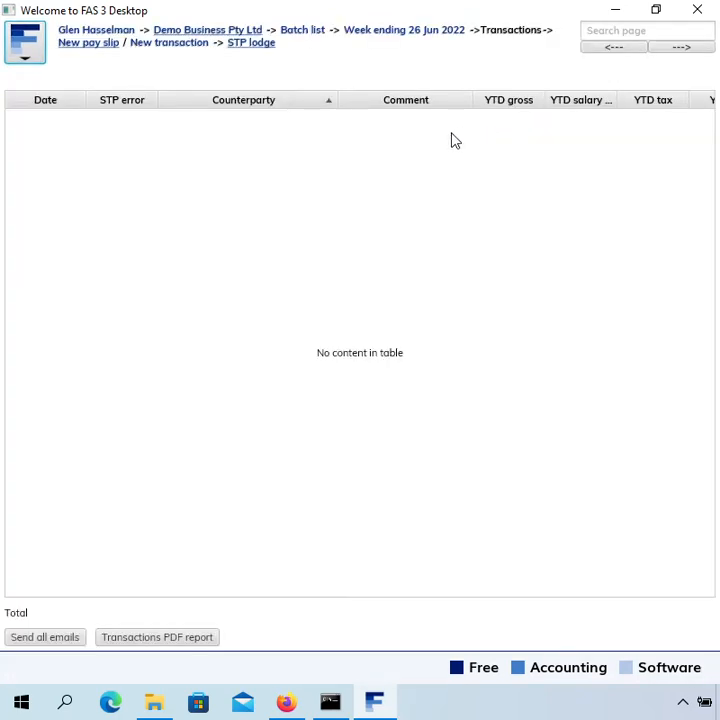
left_click(114, 45)
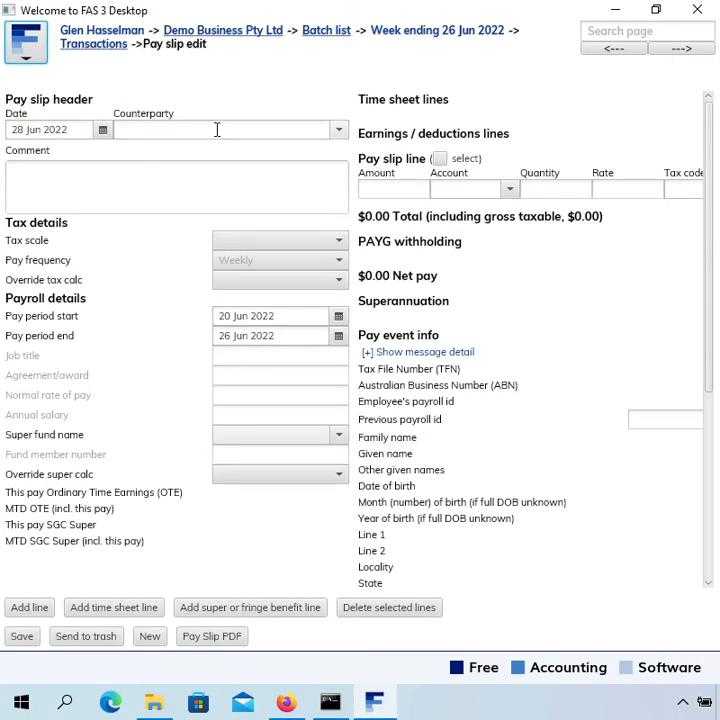
left_click(233, 130)
type("emp")
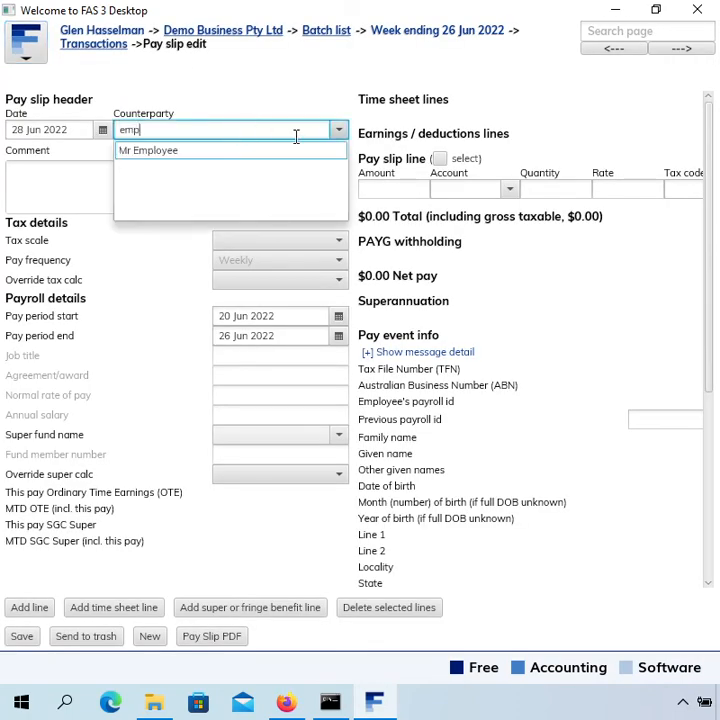
key("Return")
Set the account of the pay slip line to Normal time.
left_click(466, 193)
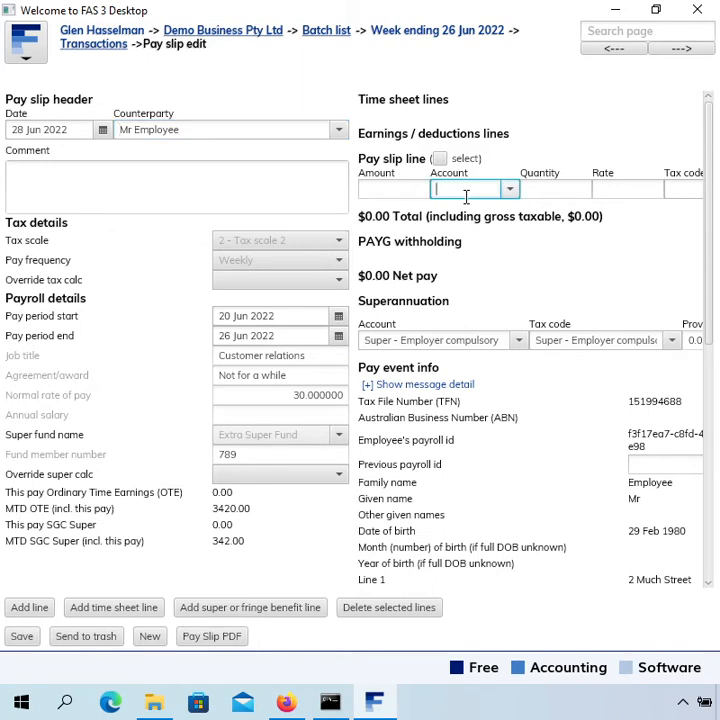
type("nor")
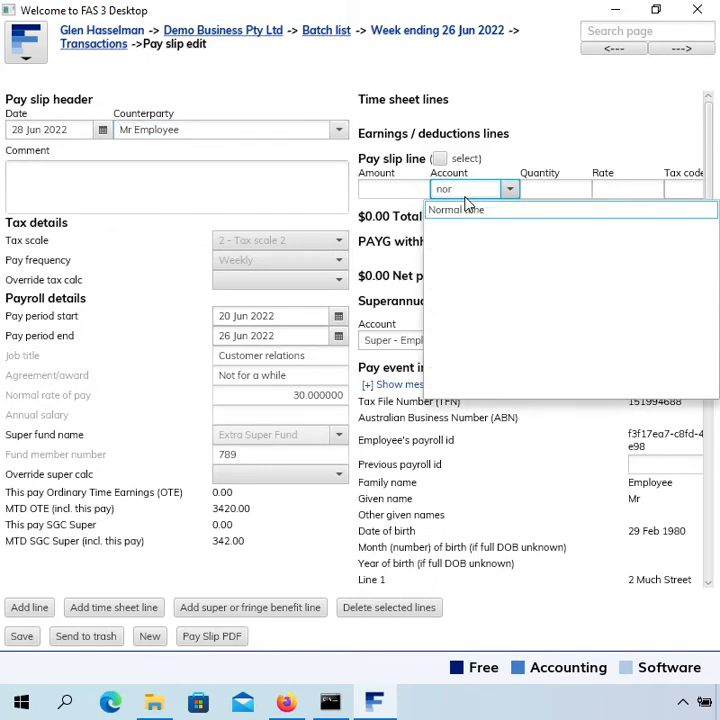
key("Tab")
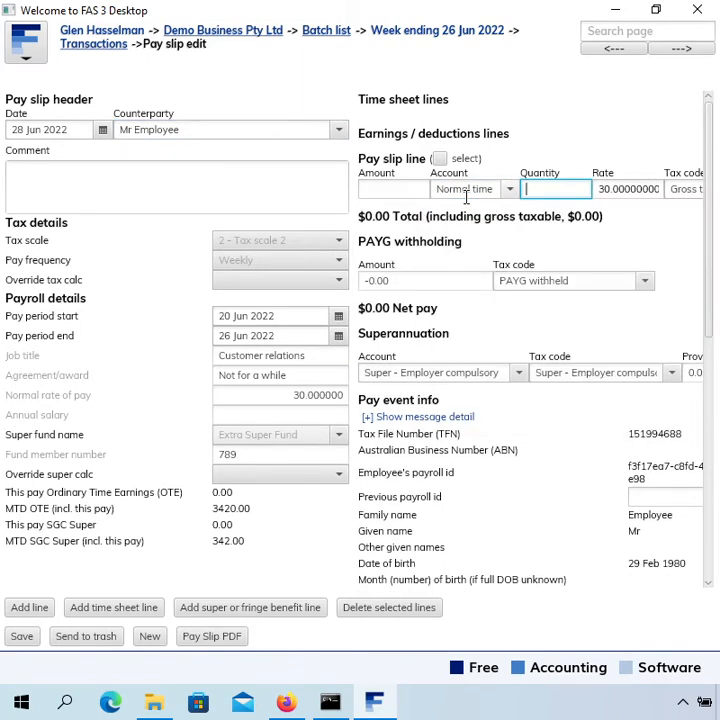
type("3")
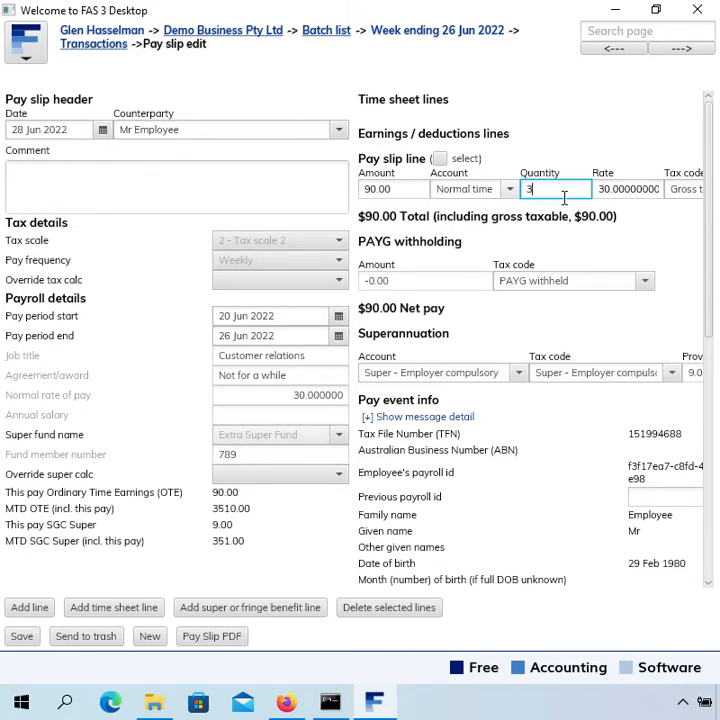
type("388")
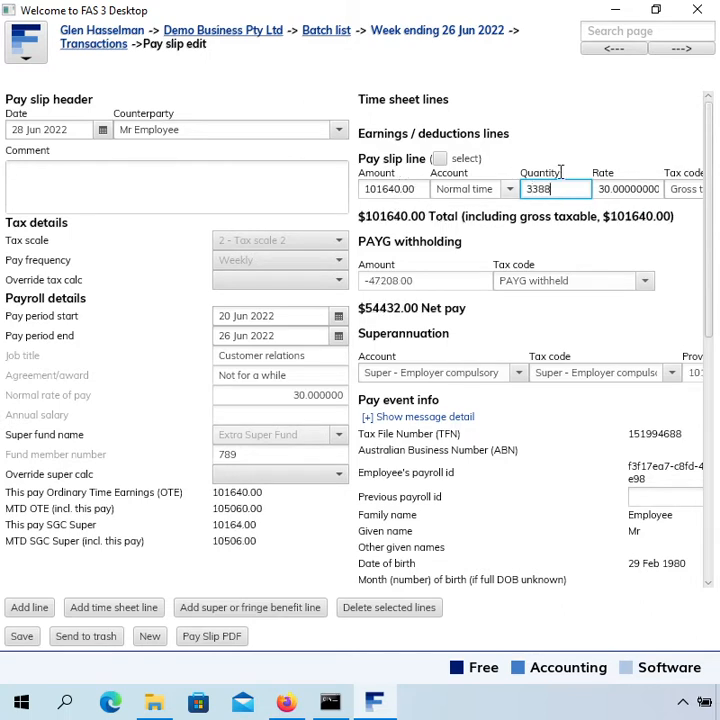
key("Tab")
left_click(556, 194)
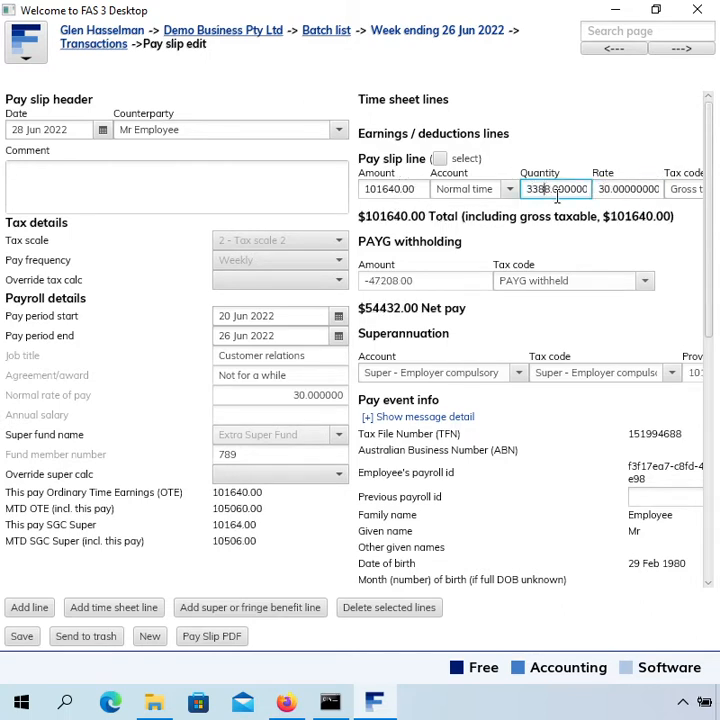
key("BackSpace")
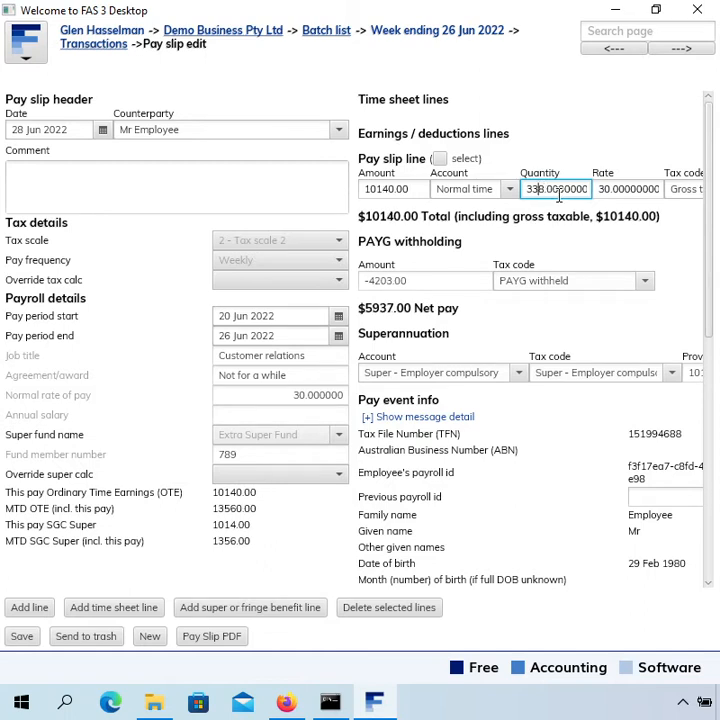
key("BackSpace")
key("BackSpace")
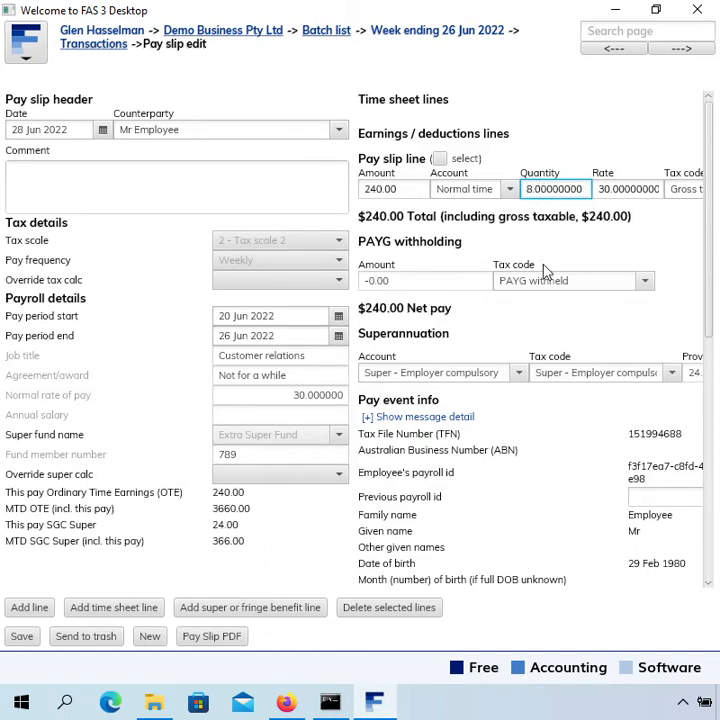
Replace the quantity of the Normal time line with 38.
key("ctrl+a")
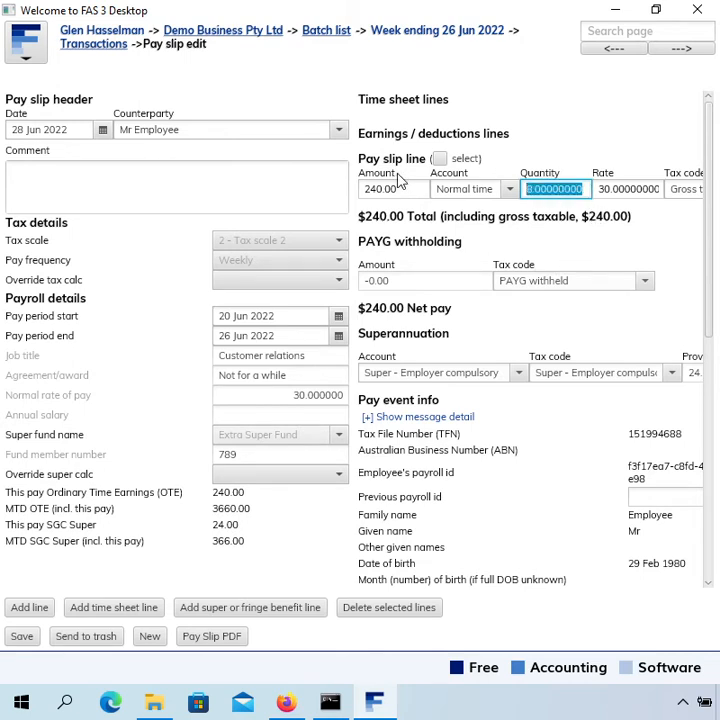
type("3")
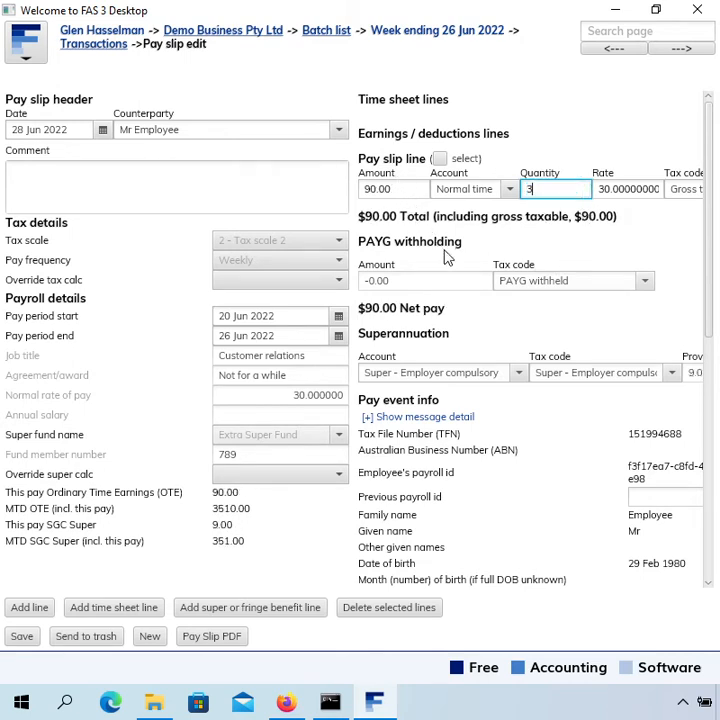
type("8")
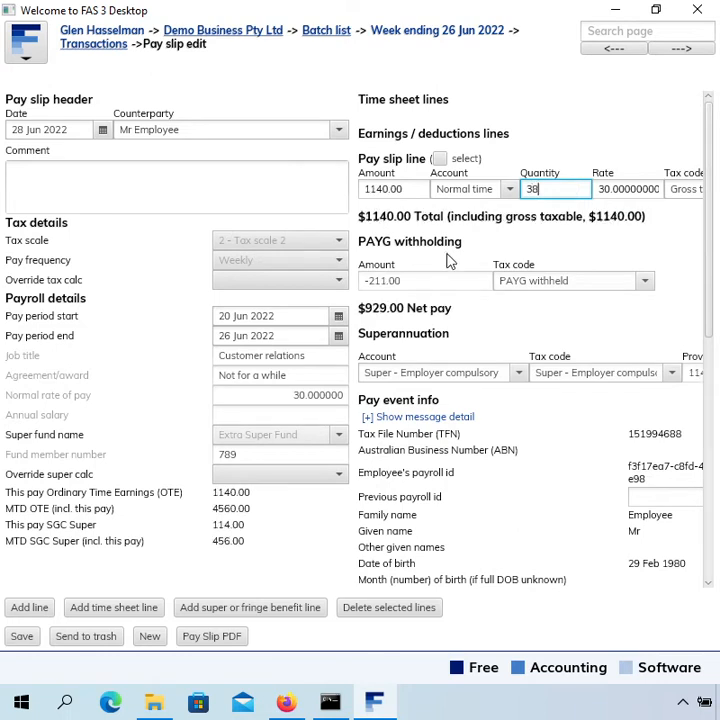
key("Tab")
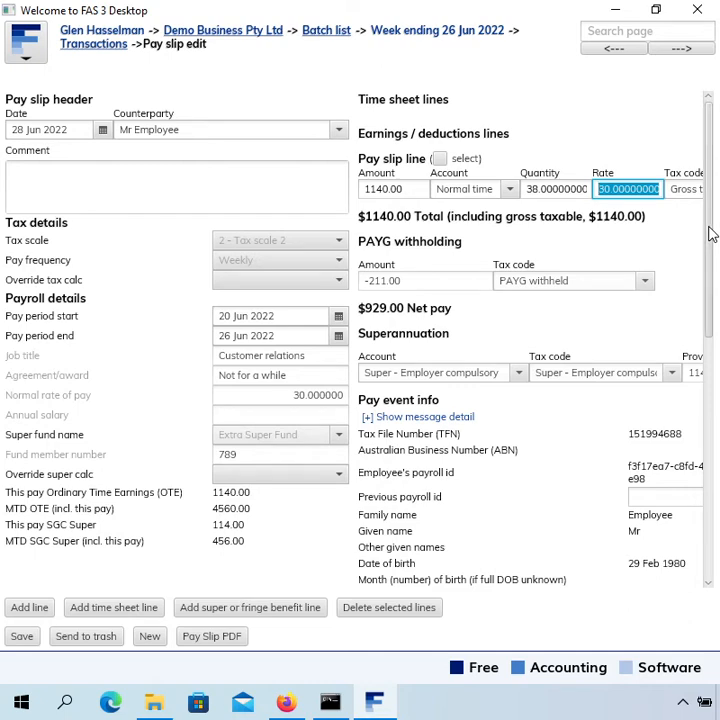
Review the pay event's year-to-date amounts for the closely held payee income type and save the pay slip.
scroll(712, 233, "down", 4)
scroll(693, 348, "down", 6)
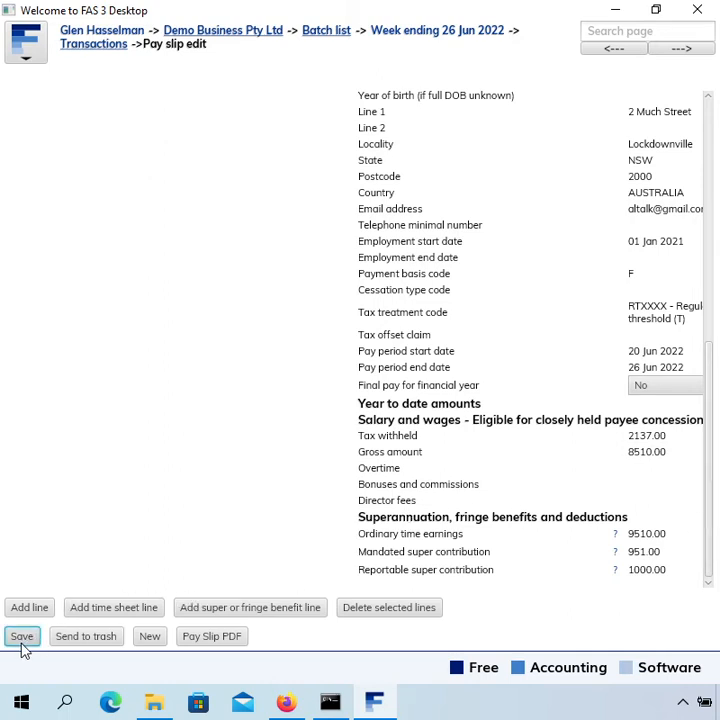
left_click(22, 640)
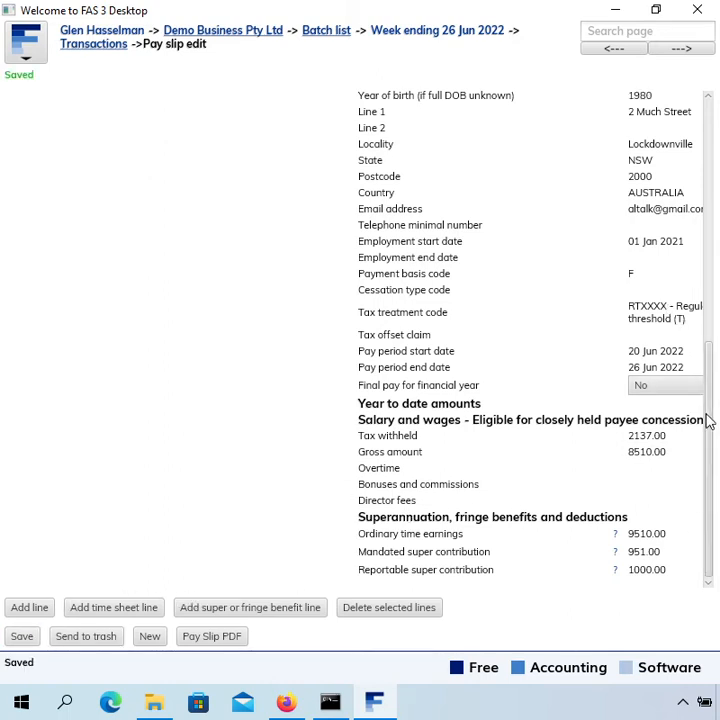